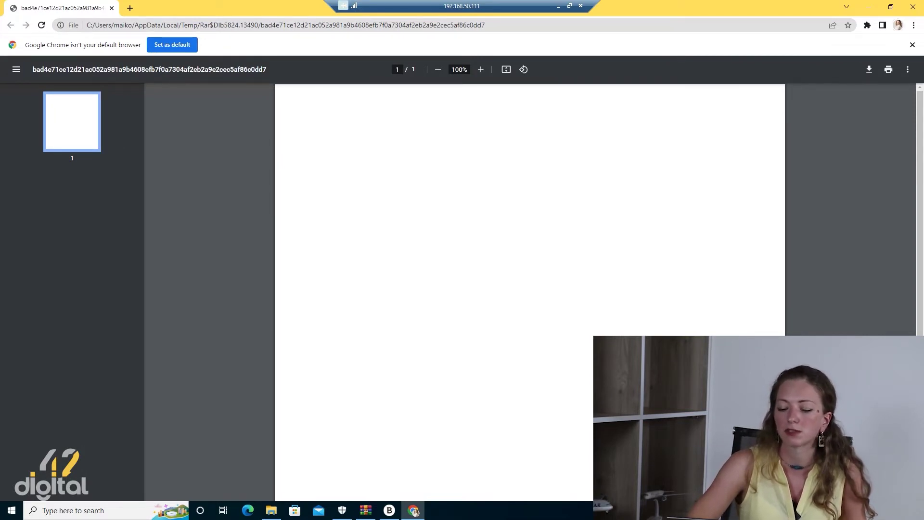
- Open Bitdefender Endpoint Security Tools on the remote machine and check for updates from its scan tasks
left_click(415, 512)
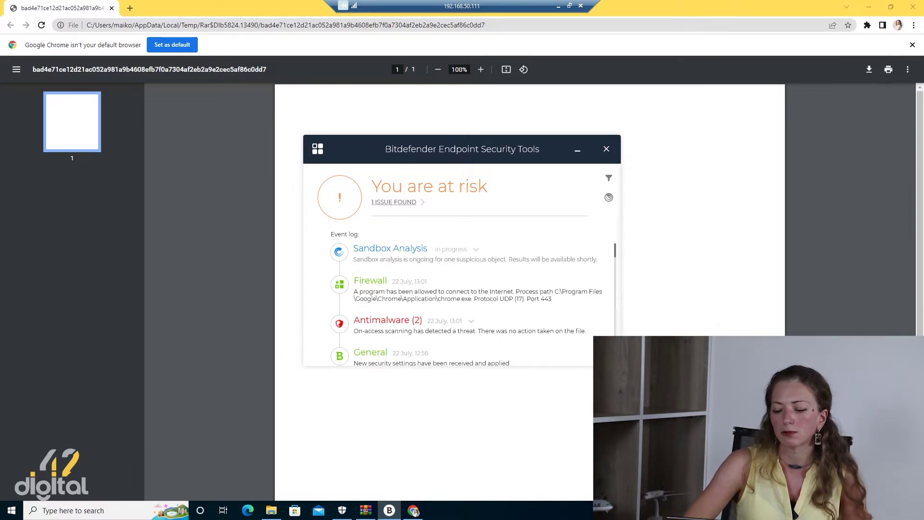
left_click(609, 198)
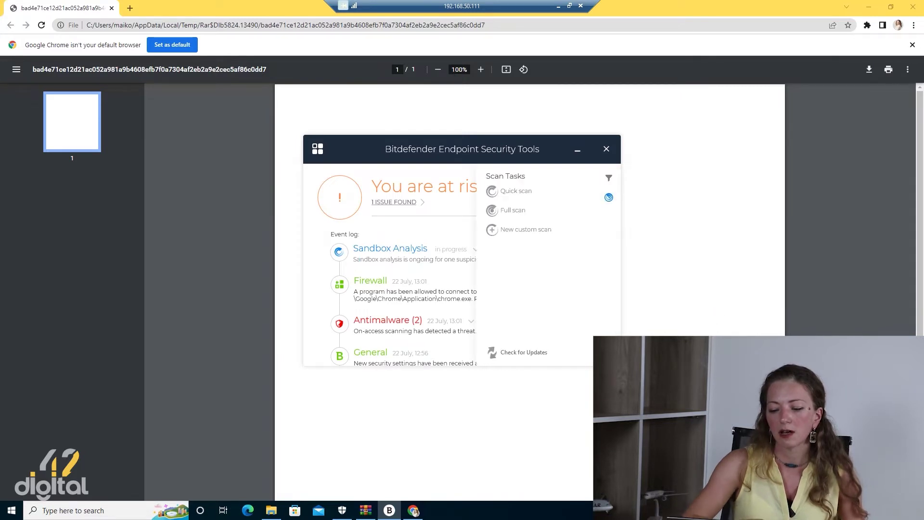
left_click(524, 352)
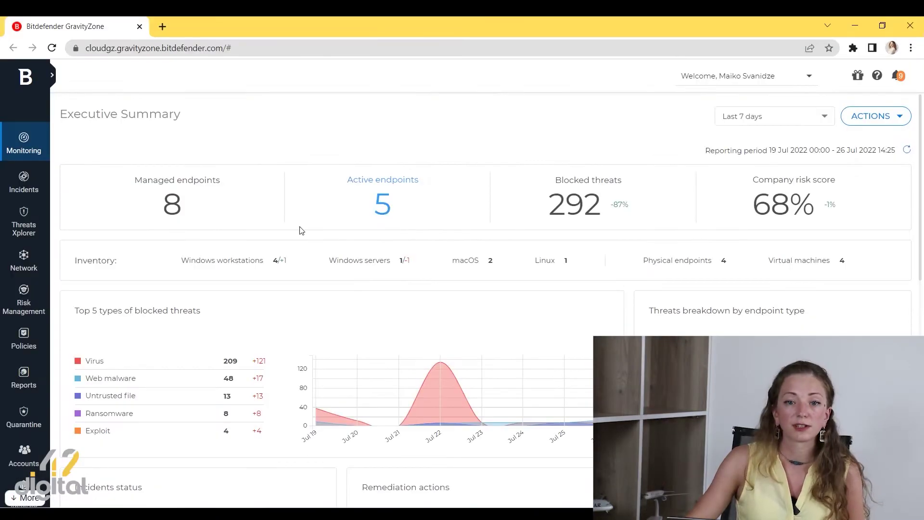
mouse_move(24, 346)
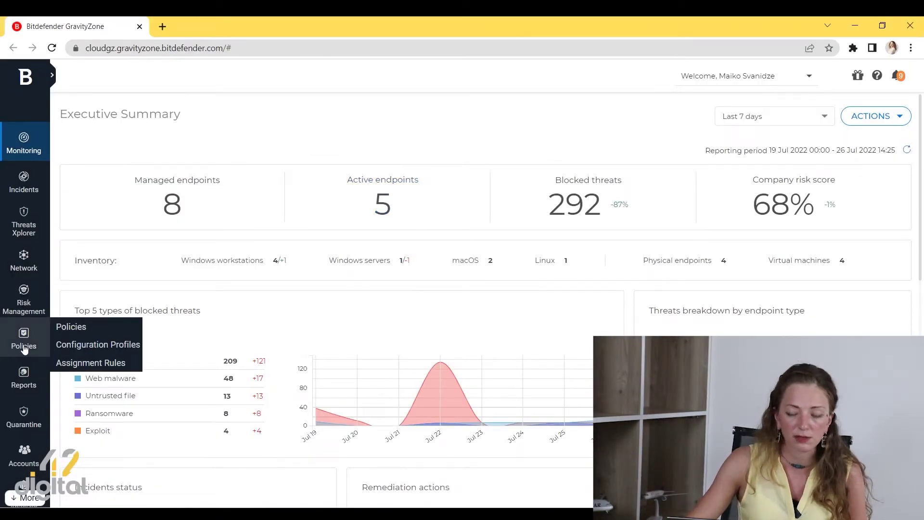
mouse_move(18, 424)
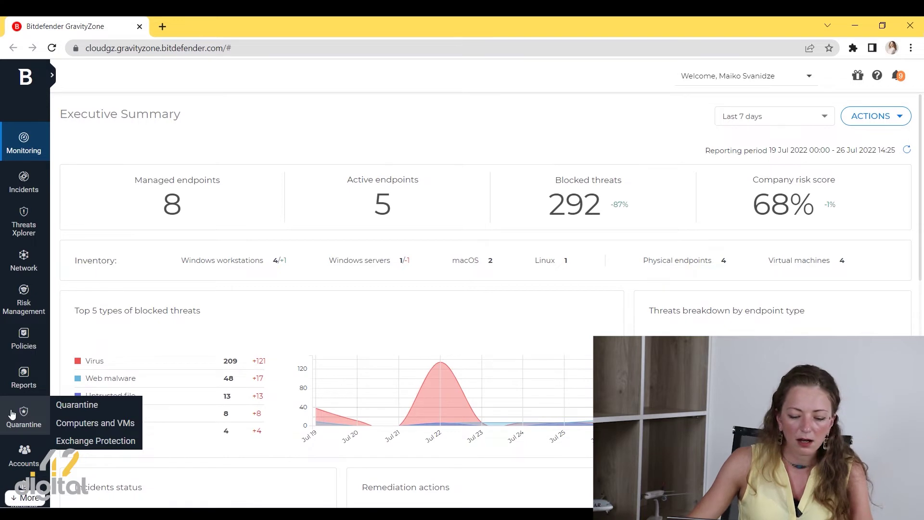
mouse_move(15, 271)
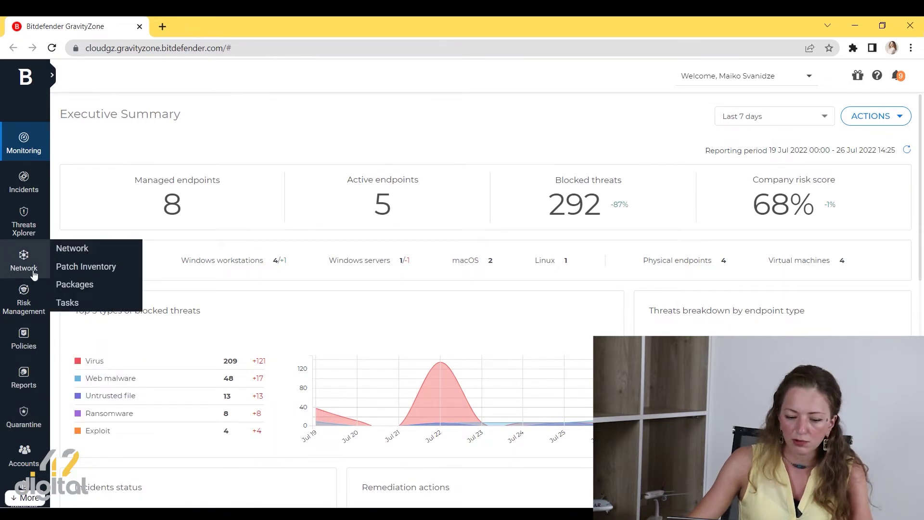
mouse_move(23, 305)
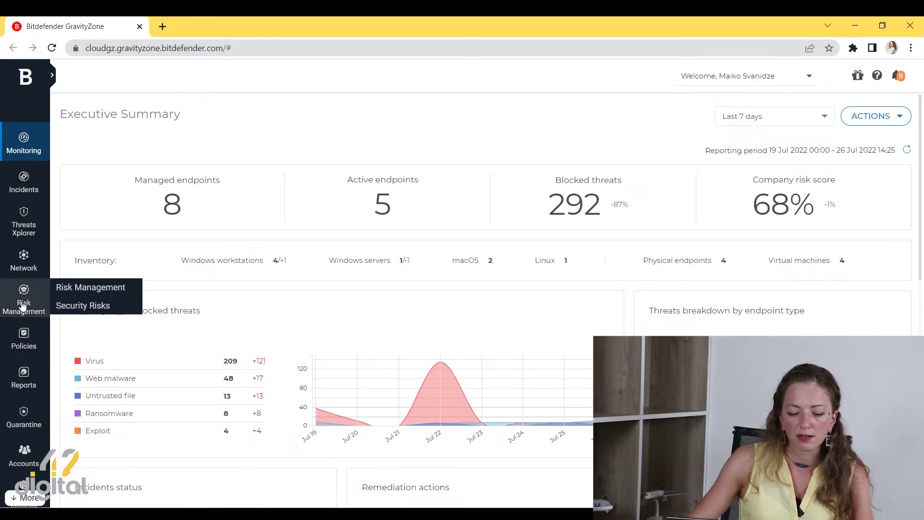
mouse_move(36, 251)
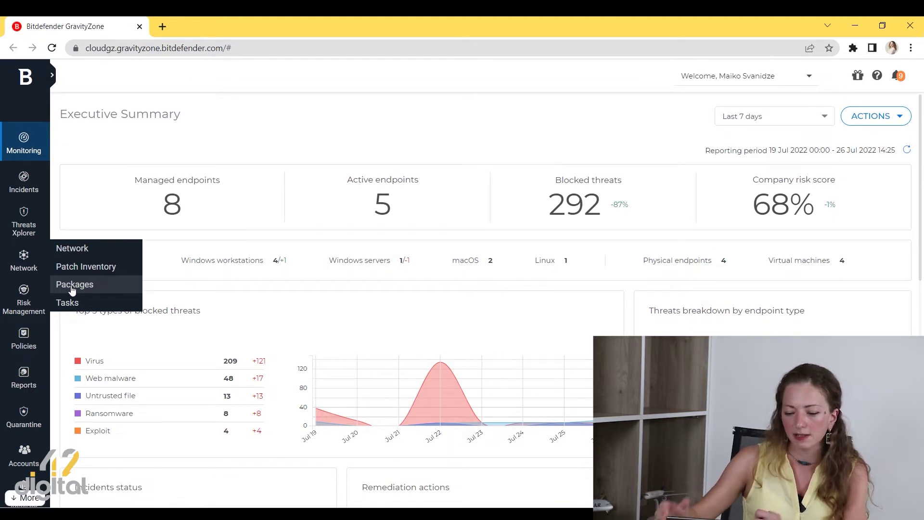
- Open the Default policy New (1) policy in GravityZone and display its antimalware on-access scanning settings
left_click(23, 339)
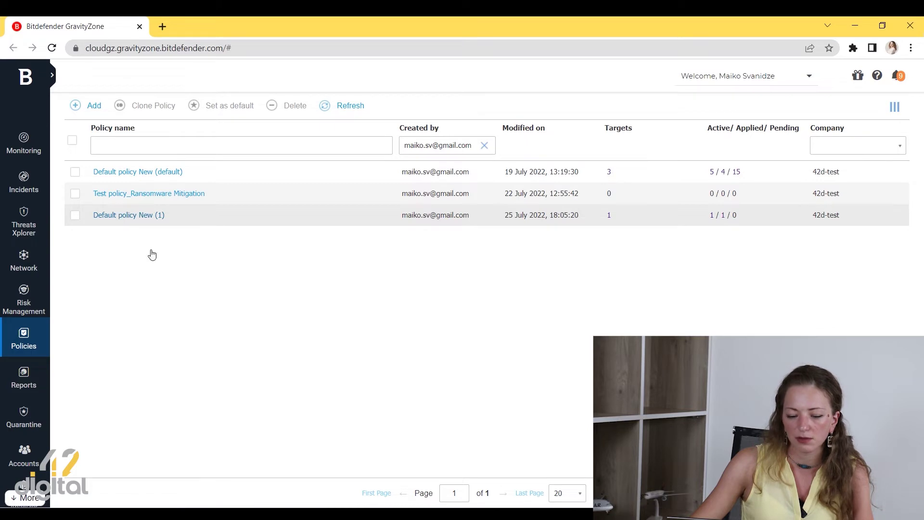
left_click(139, 223)
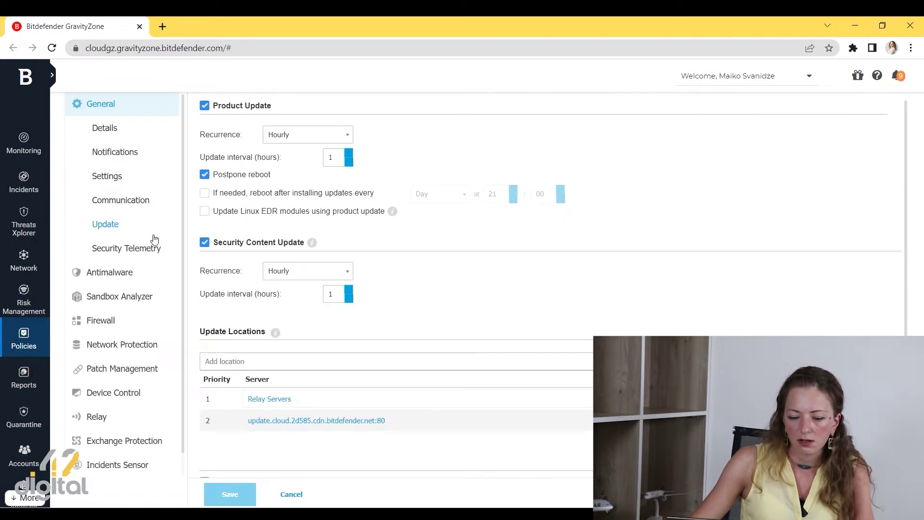
left_click(113, 272)
left_click(404, 107)
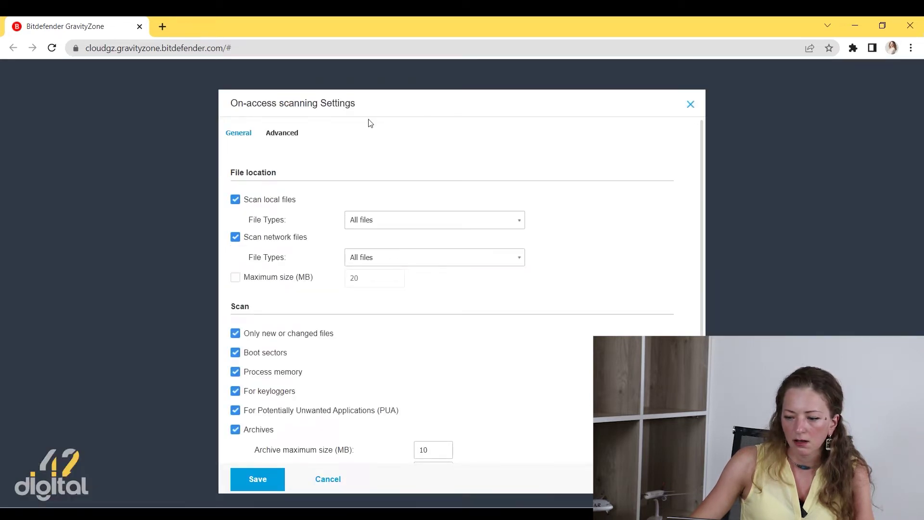
- Review the local file type choices and the default actions for infected files, then close the on-access settings without saving
left_click(378, 225)
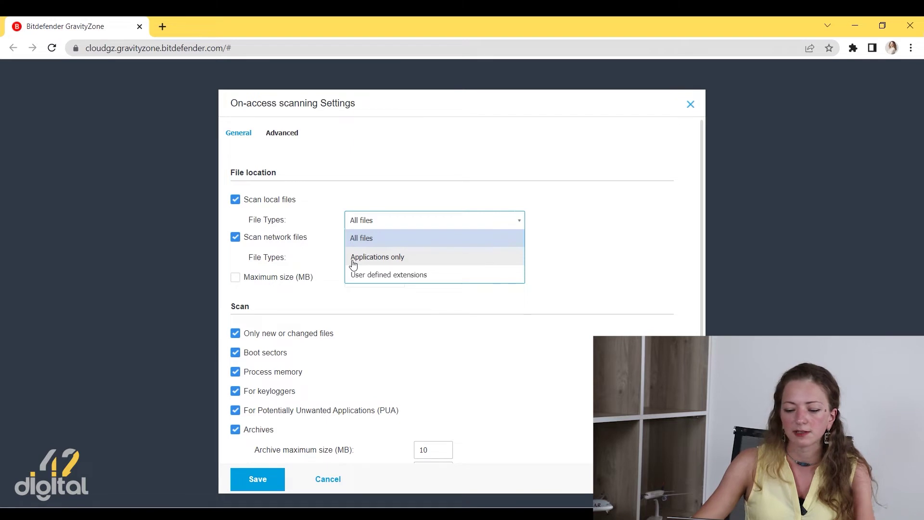
scroll(599, 277, "down", 3)
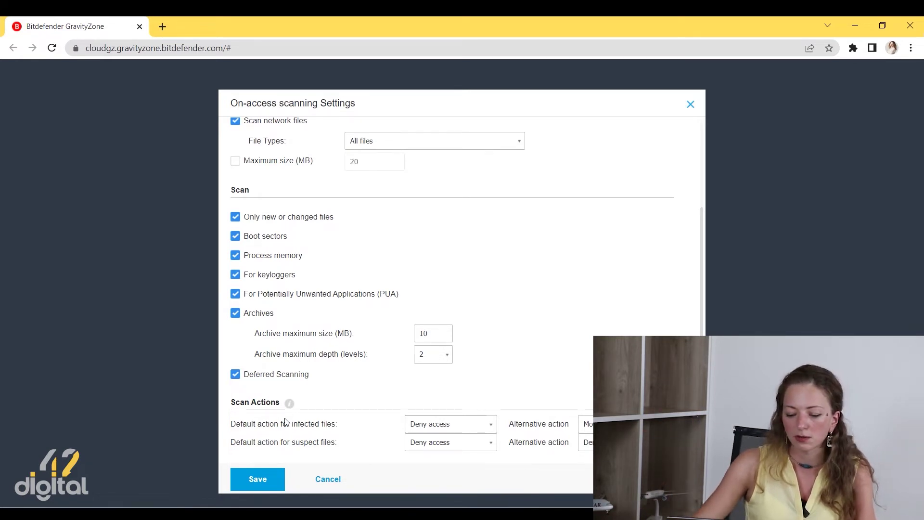
left_click(490, 426)
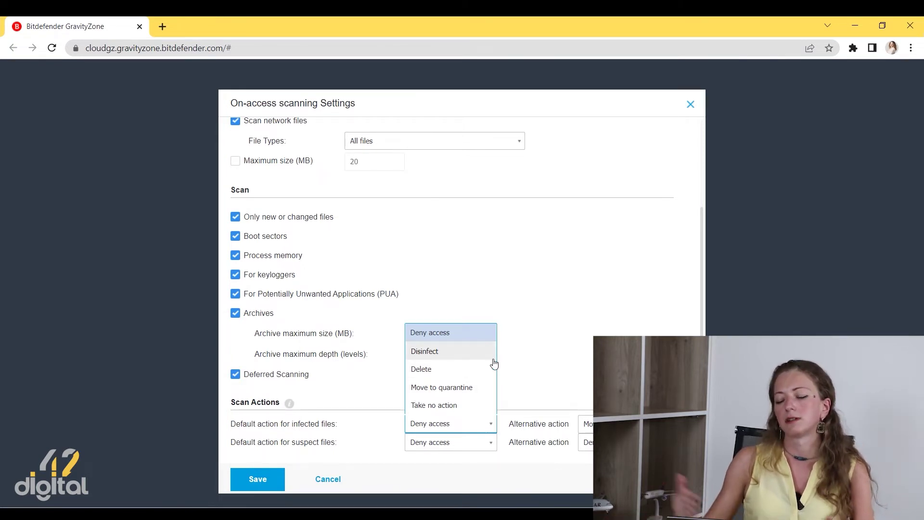
left_click(698, 105)
left_click(699, 104)
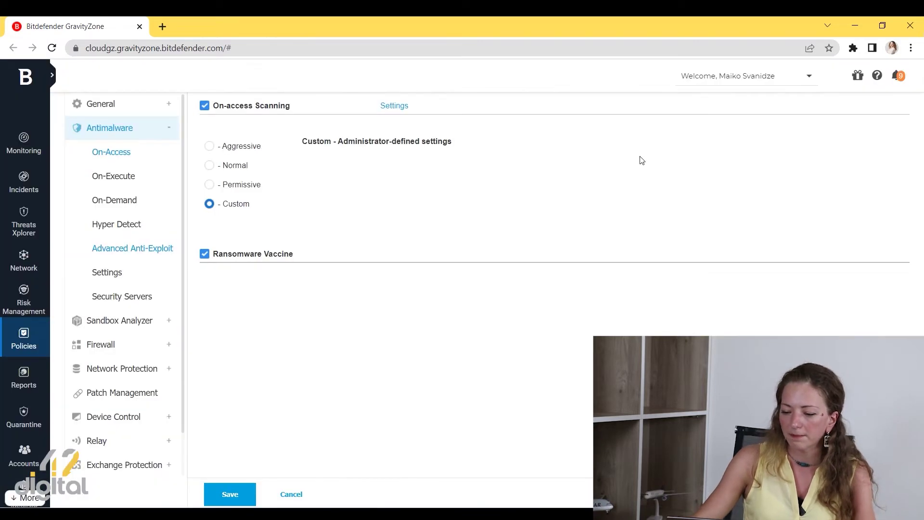
- Review the policy's Sandbox Analyzer endpoint sensor settings, including analysis mode, default remediation actions and content prefiltering
left_click(128, 327)
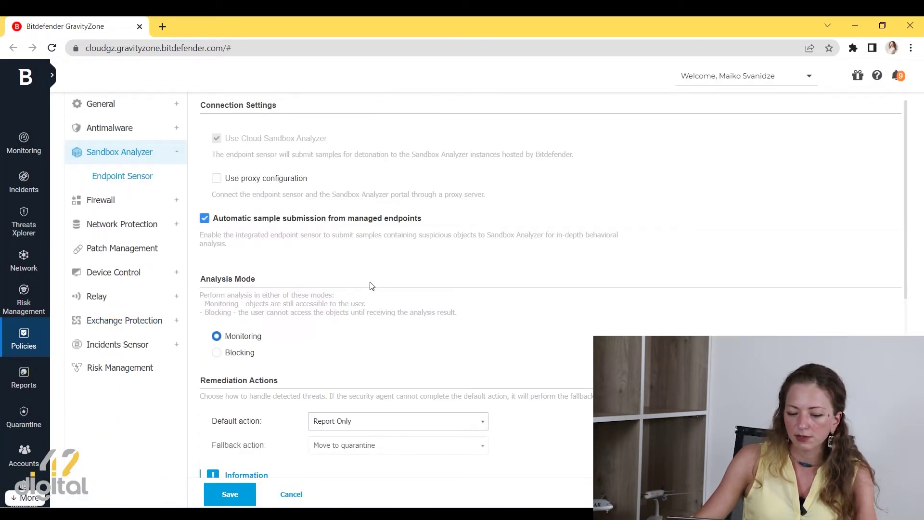
scroll(371, 286, "down", 1)
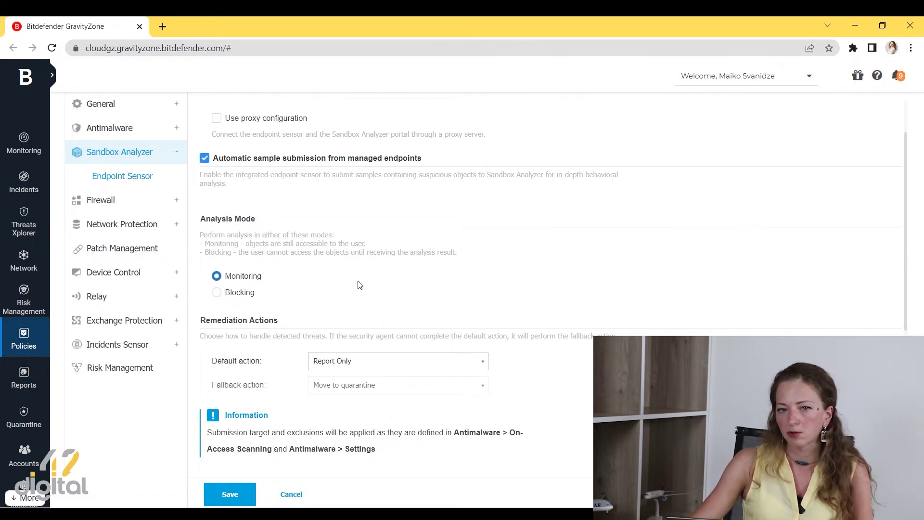
scroll(358, 285, "down", 4)
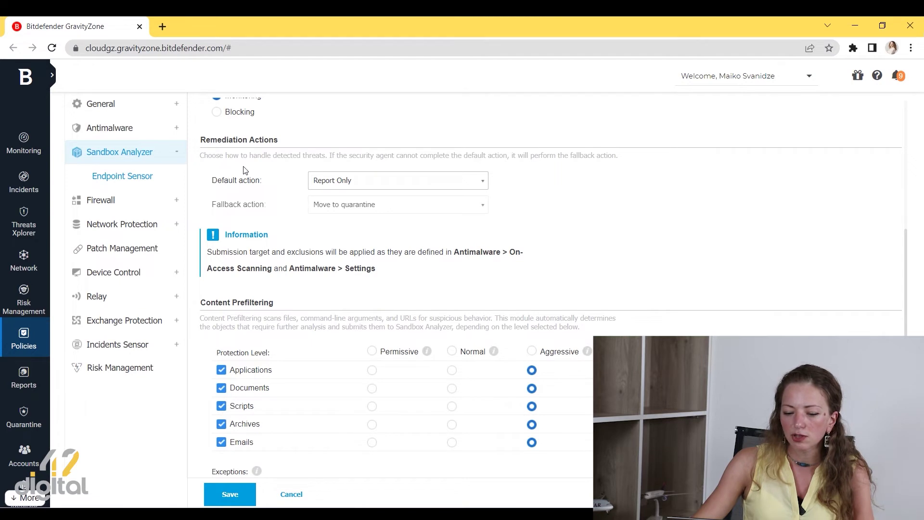
left_click(335, 186)
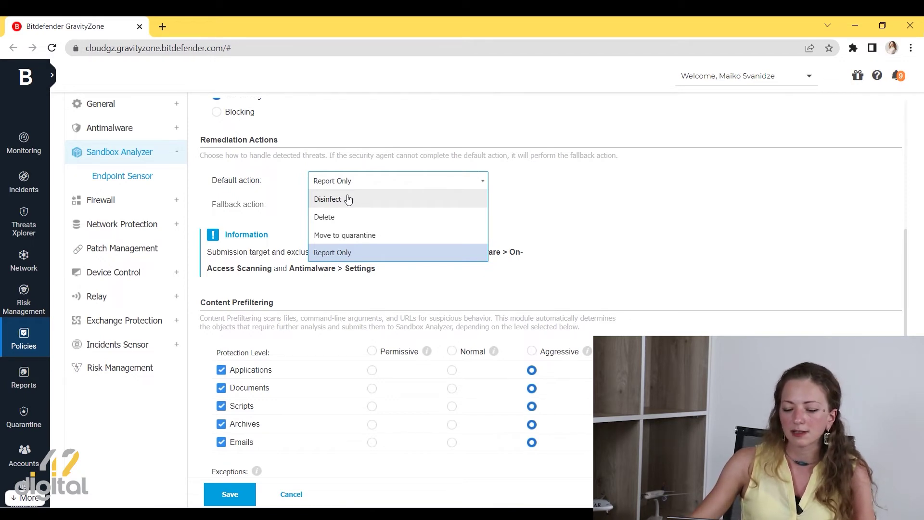
scroll(582, 317, "down", 1)
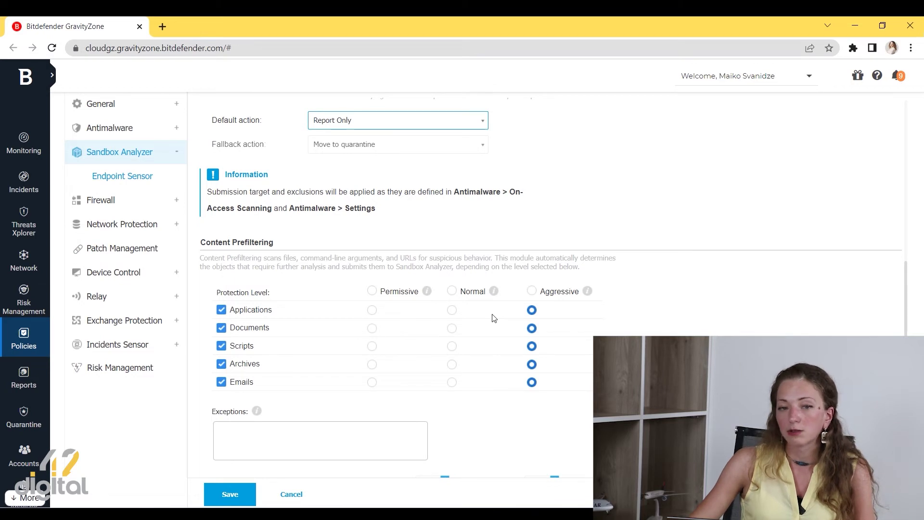
scroll(492, 317, "down", 1)
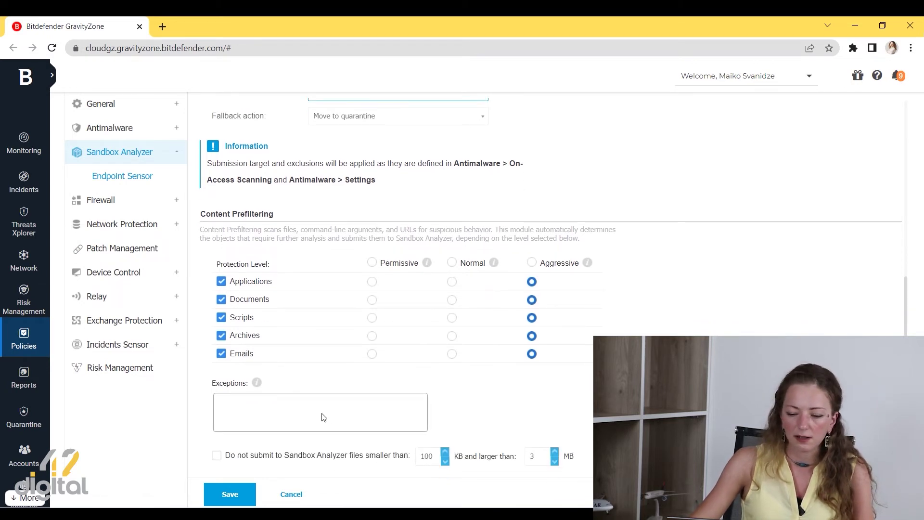
scroll(24, 447, "down", 1)
- Open Sandbox Analyzer's manual submission page and select URL as the sample type
mouse_move(29, 453)
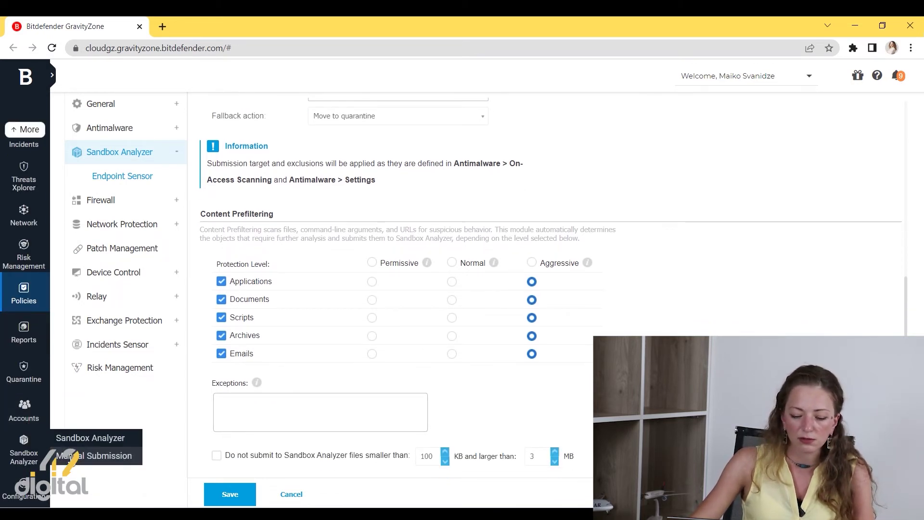
left_click(67, 456)
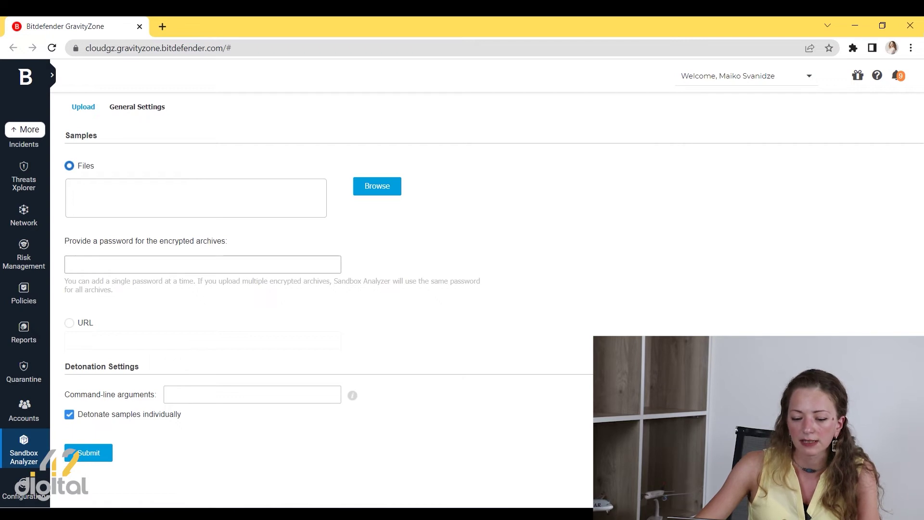
left_click(69, 324)
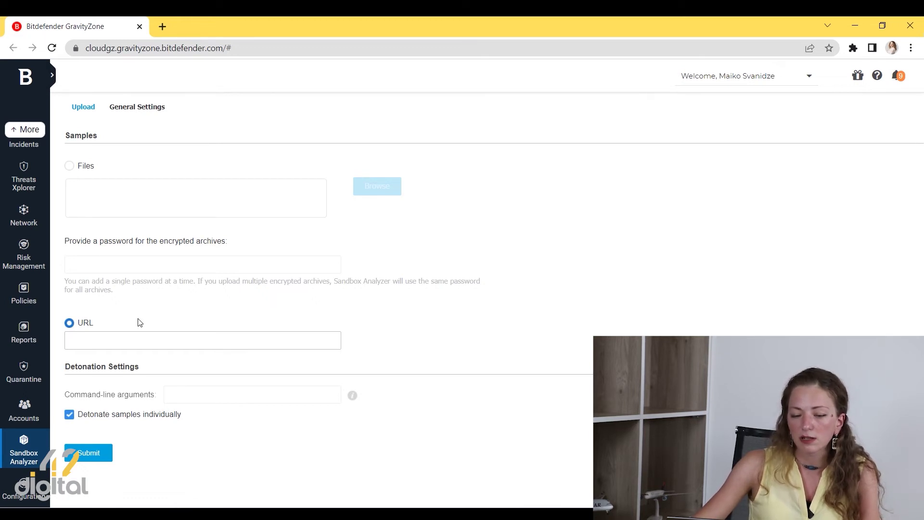
left_click(148, 337)
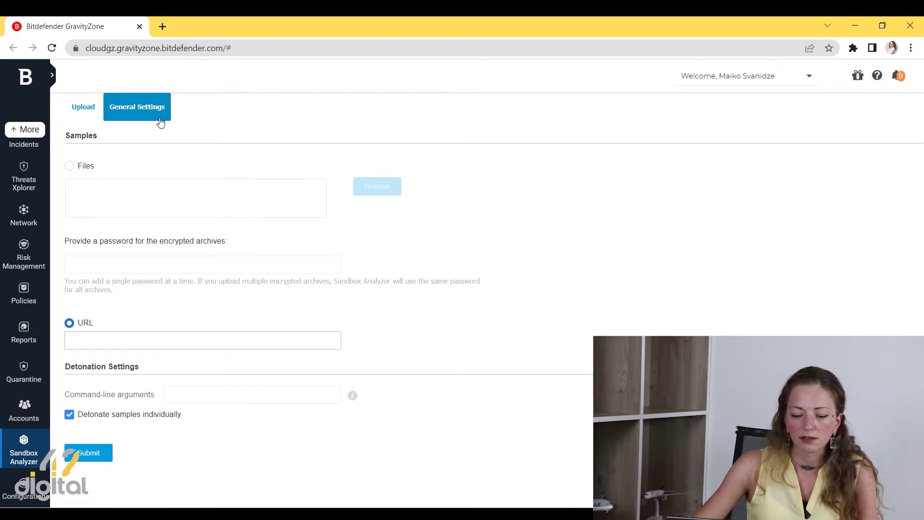
- Review the detonation configurations in the general settings for manual submission
left_click(143, 109)
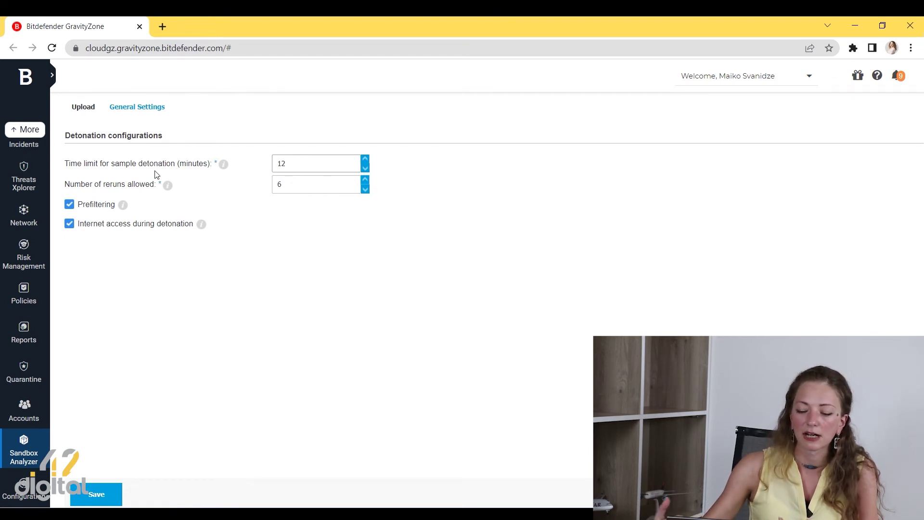
mouse_move(222, 167)
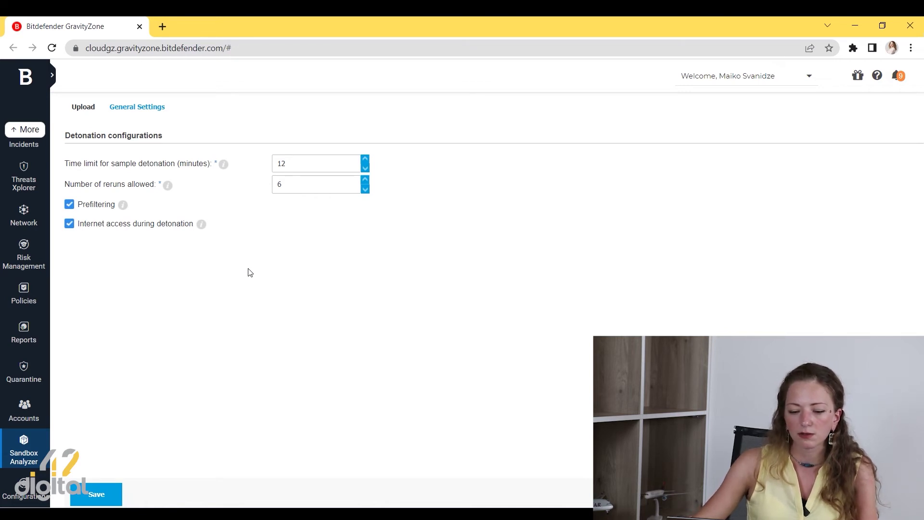
- Display the Sandbox Analyzer results and browse the submitted samples back to those from 22 July 2022
mouse_move(25, 457)
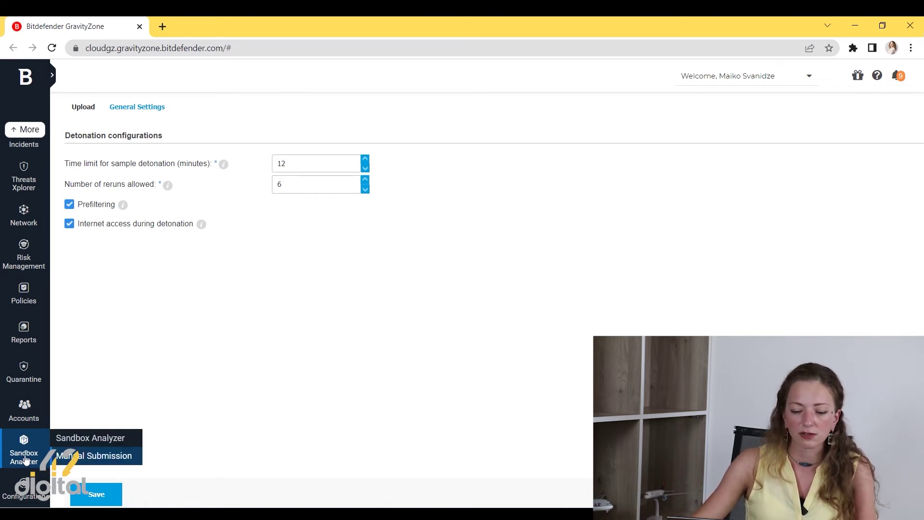
left_click(66, 439)
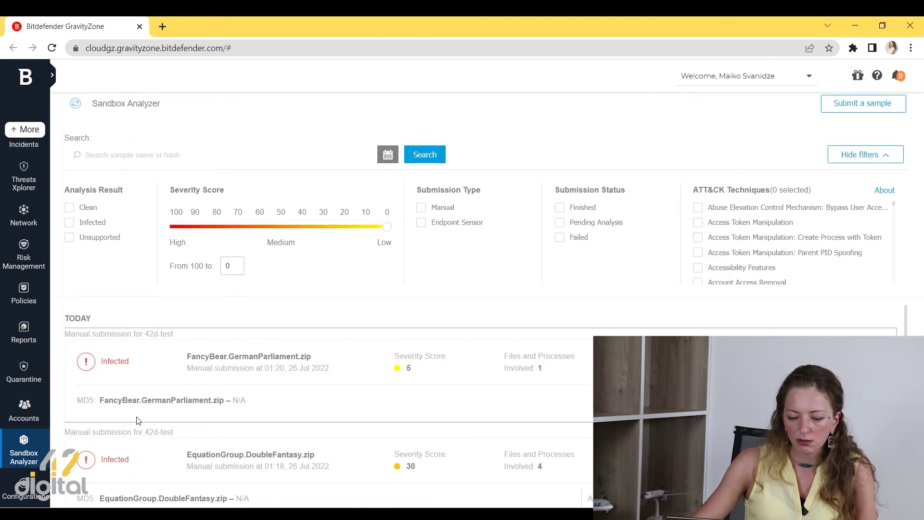
scroll(144, 424, "down", 4)
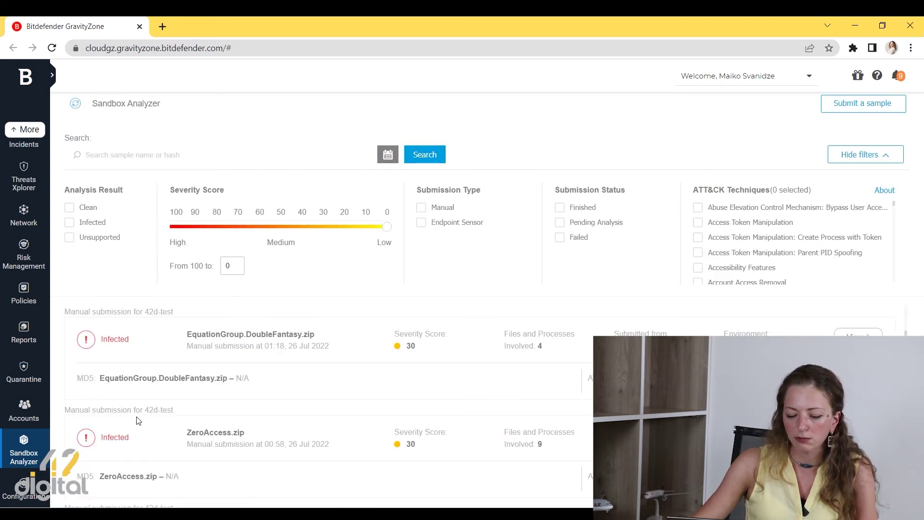
scroll(158, 429, "down", 3)
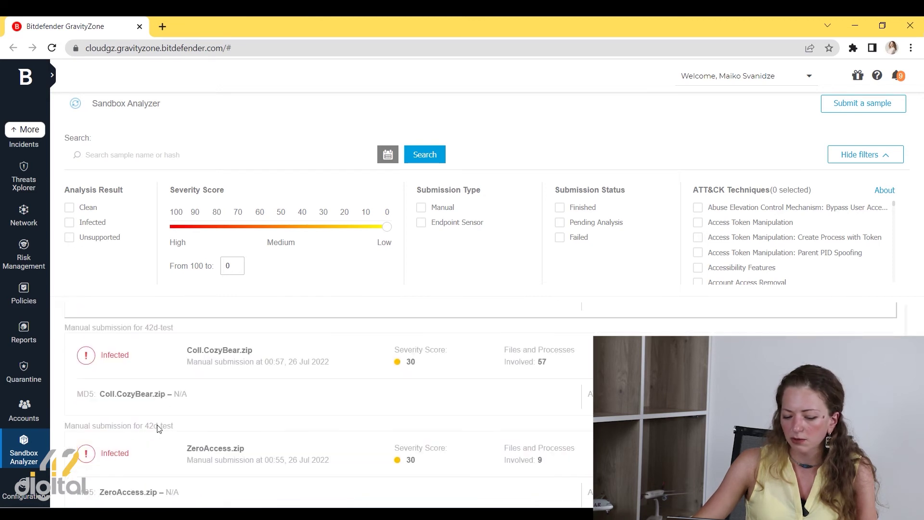
scroll(159, 428, "down", 3)
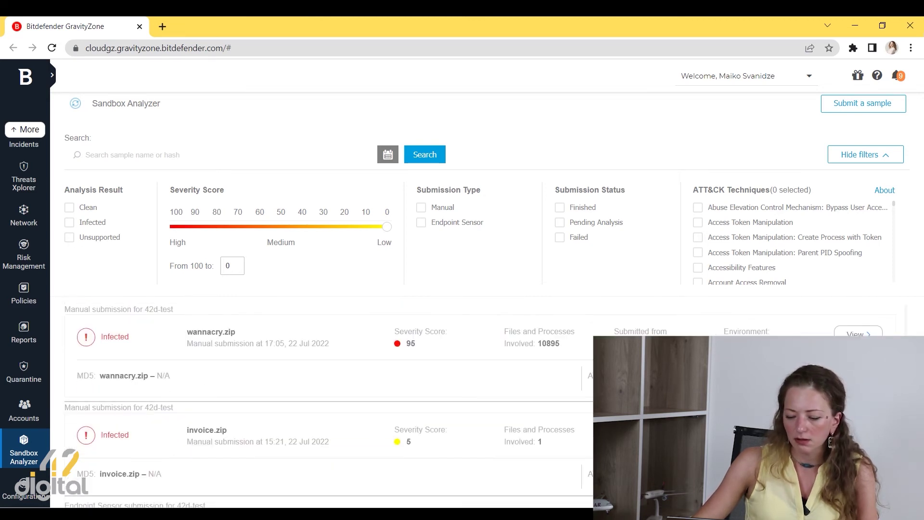
- Open the analysis report for invoice.zip and review its file info, detections, Mitre techniques, system changes and file details
left_click(858, 334)
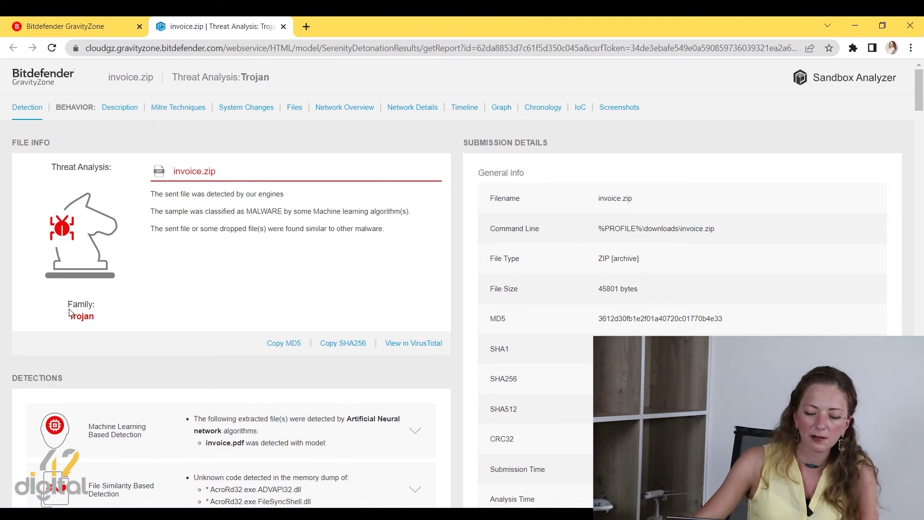
scroll(67, 312, "down", 2)
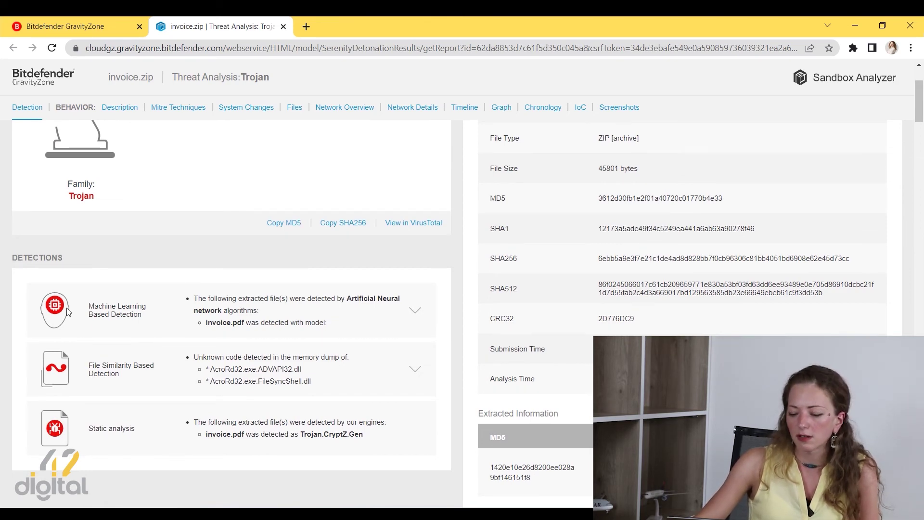
scroll(68, 312, "down", 12)
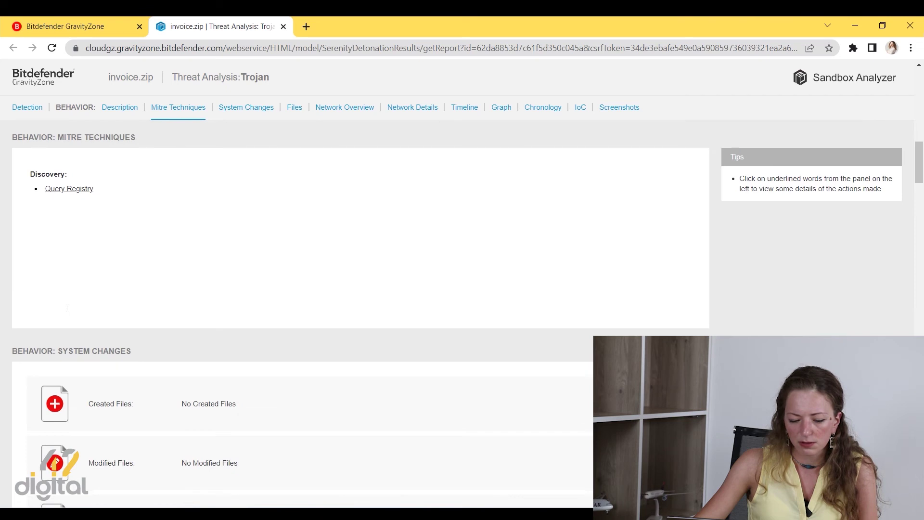
scroll(67, 308, "down", 10)
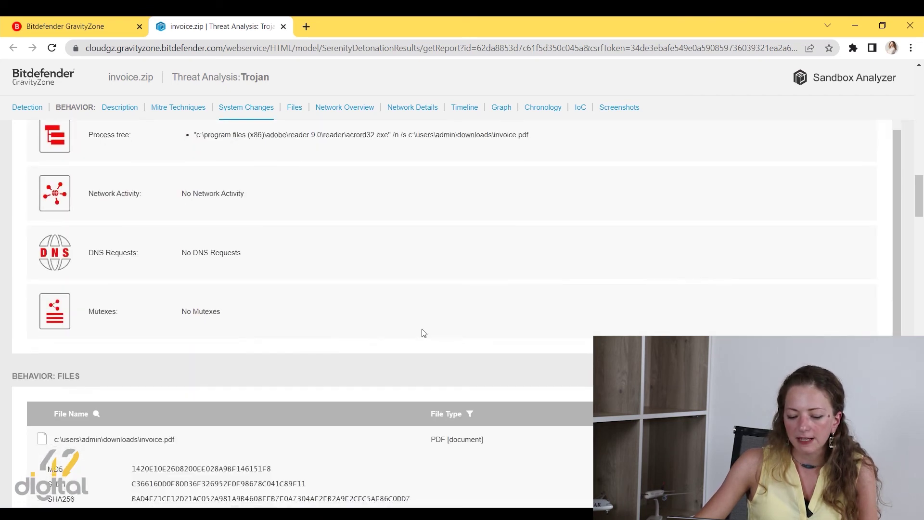
scroll(424, 334, "down", 5)
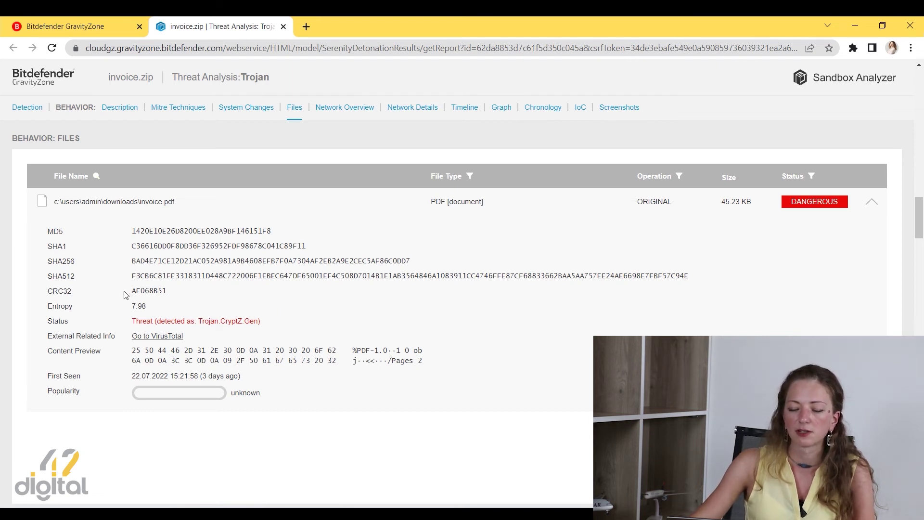
scroll(135, 305, "down", 2)
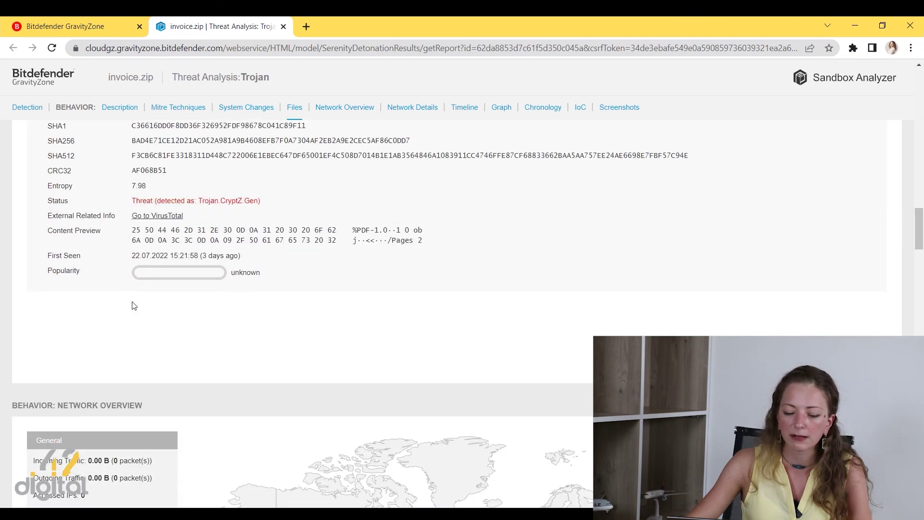
- Examine the report's behavior graph and the chronology of process actions recorded for invoice.pdf
scroll(134, 305, "down", 15)
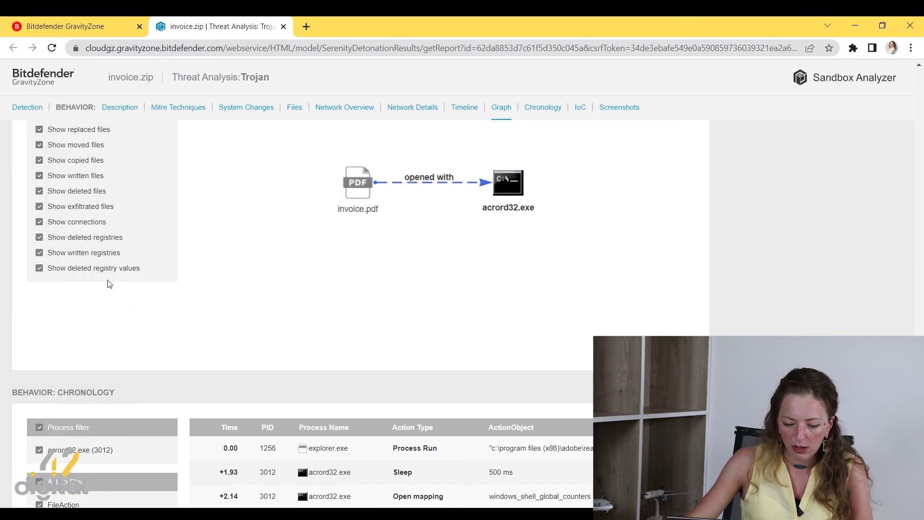
scroll(110, 284, "down", 8)
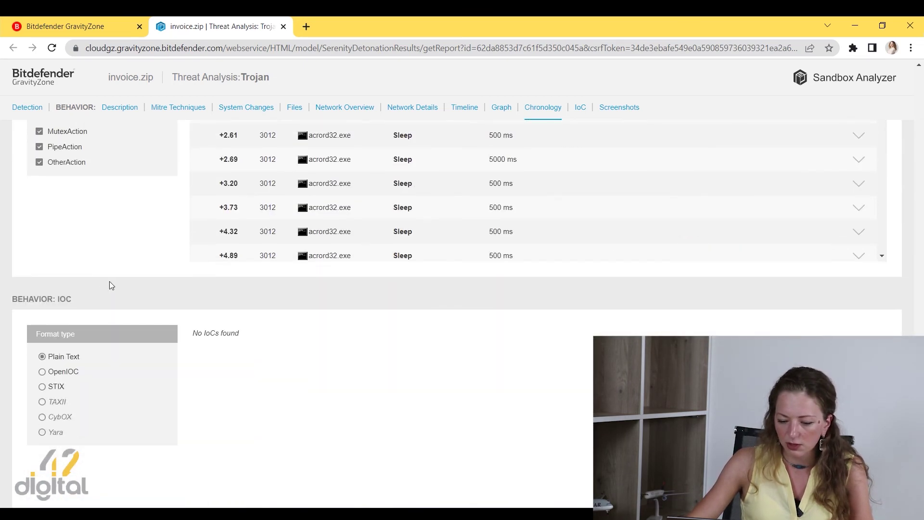
scroll(109, 281, "up", 4)
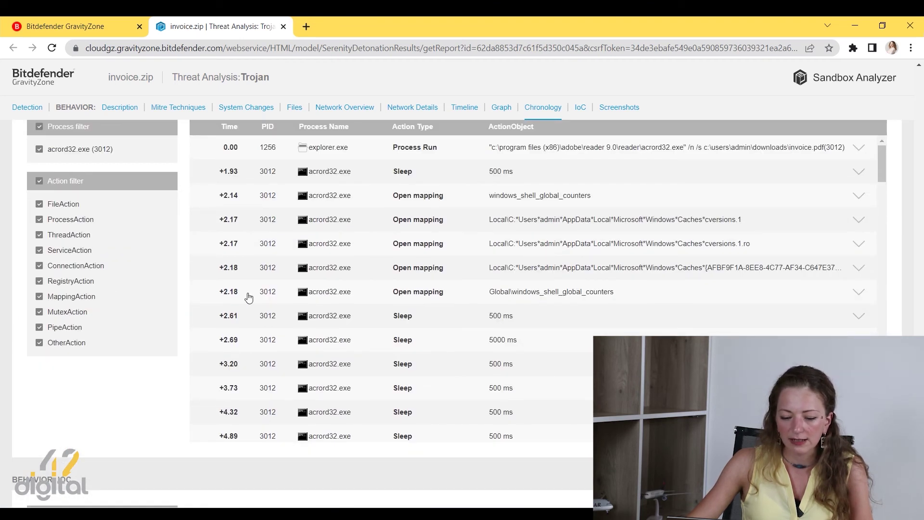
scroll(413, 345, "down", 10)
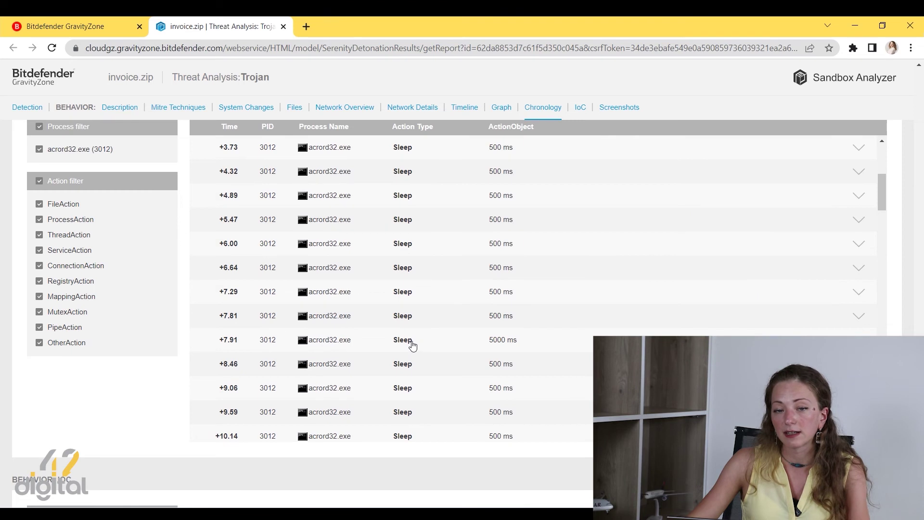
scroll(61, 407, "down", 10)
- View the second and third detonation screenshots in the report and return to the system changes section
scroll(61, 407, "down", 2)
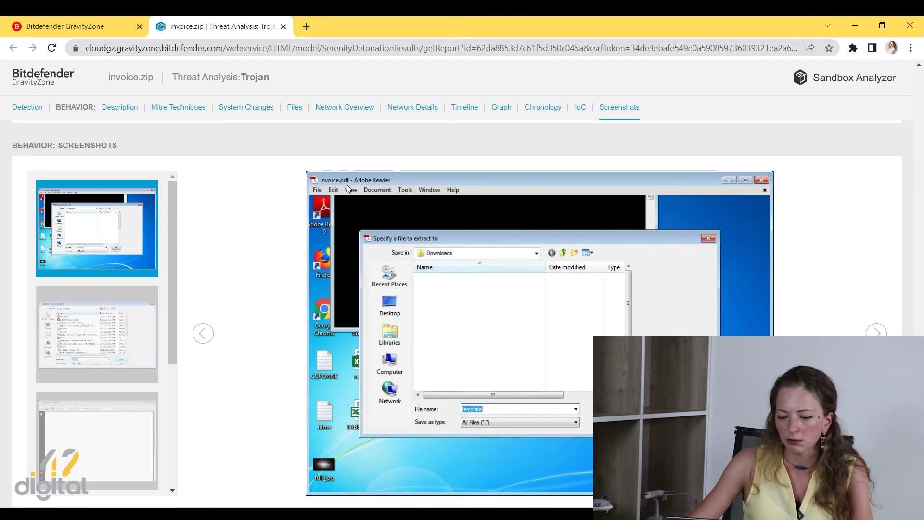
left_click(110, 329)
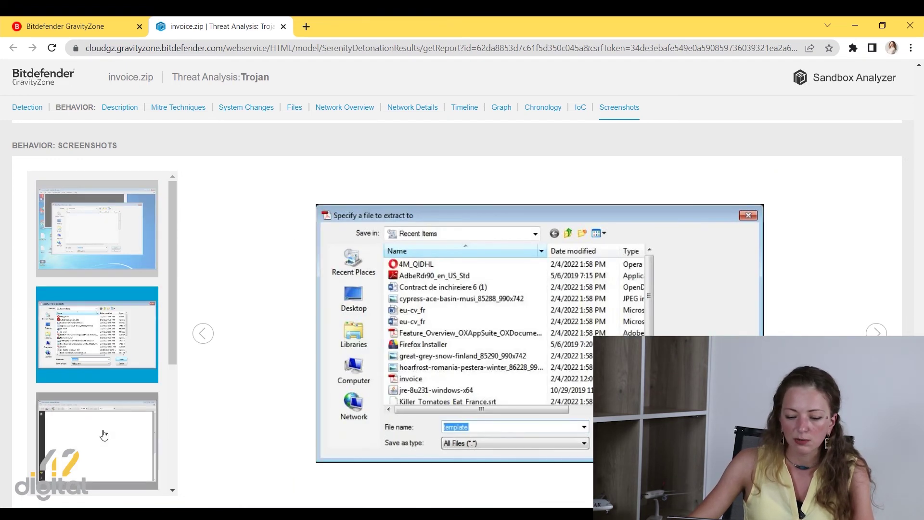
left_click(116, 459)
scroll(532, 334, "down", 1)
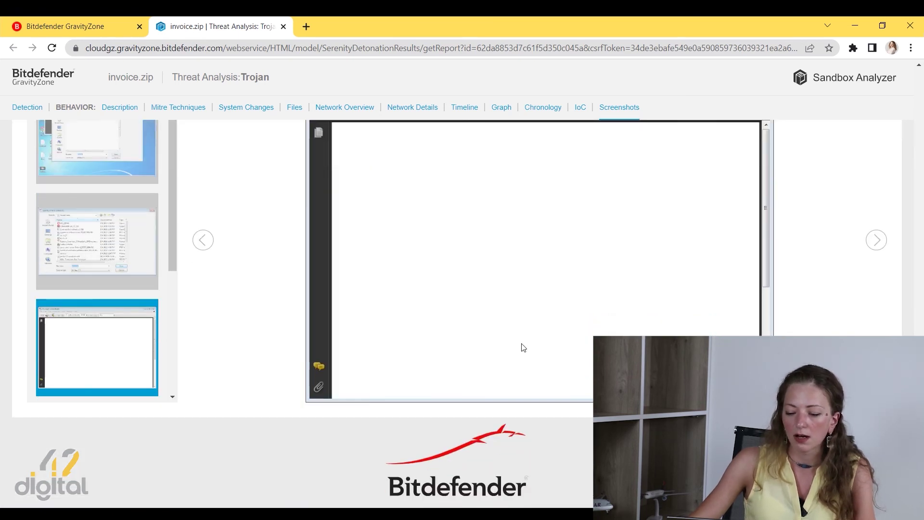
scroll(523, 348, "up", 20)
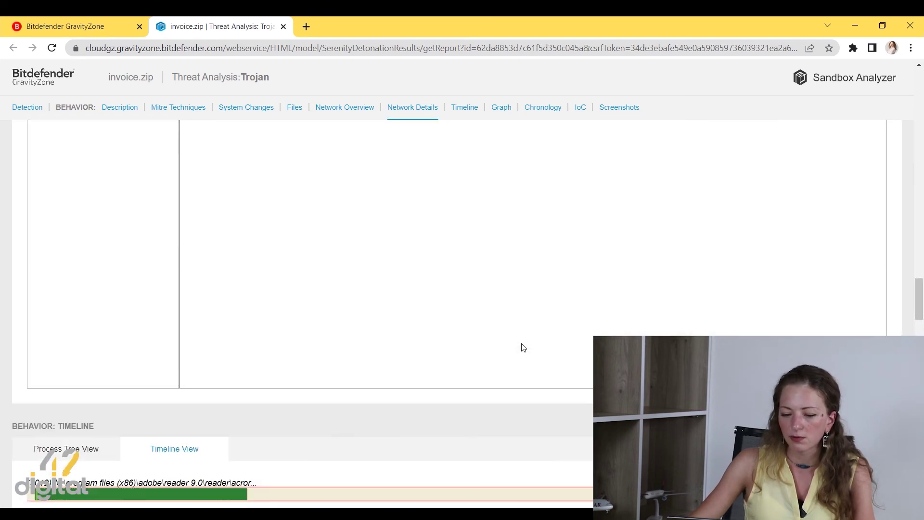
scroll(523, 348, "up", 10)
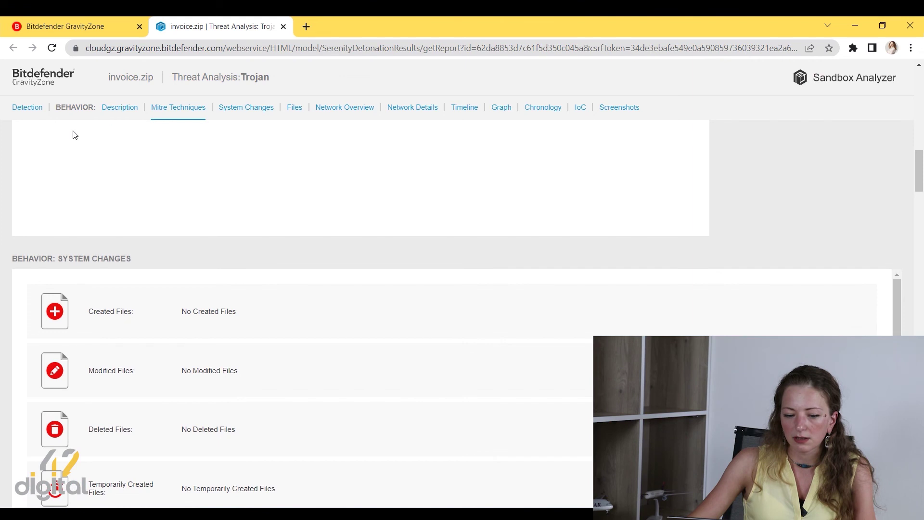